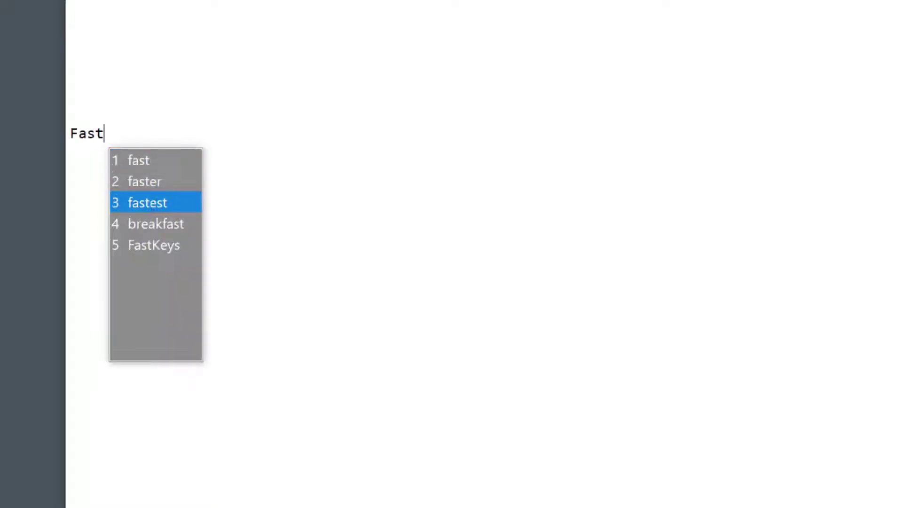
# Step: Complete the sentence 'FastKeys can complete words and phrases.' using autocomplete suggestions
pyautogui.press('Return')
pyautogui.write('can')
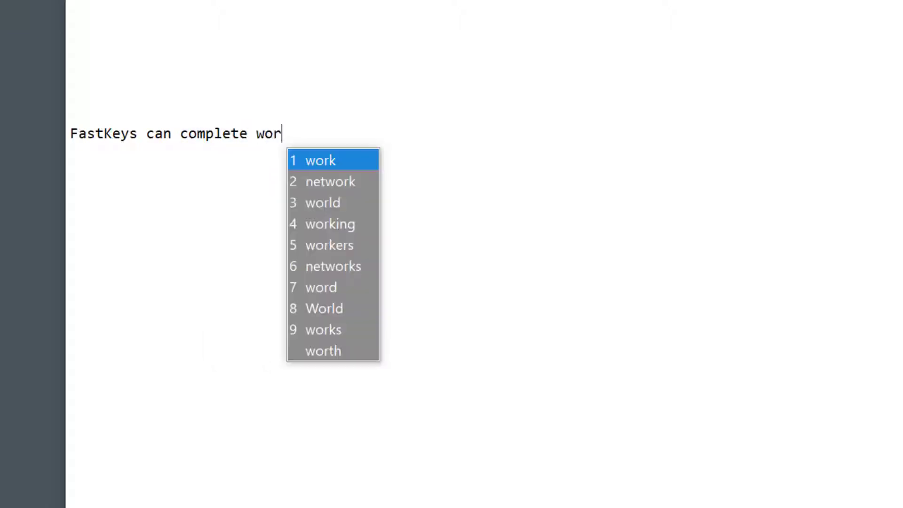
pyautogui.press('Down')
pyautogui.press('Down')
pyautogui.press('Down')
pyautogui.press('Return')
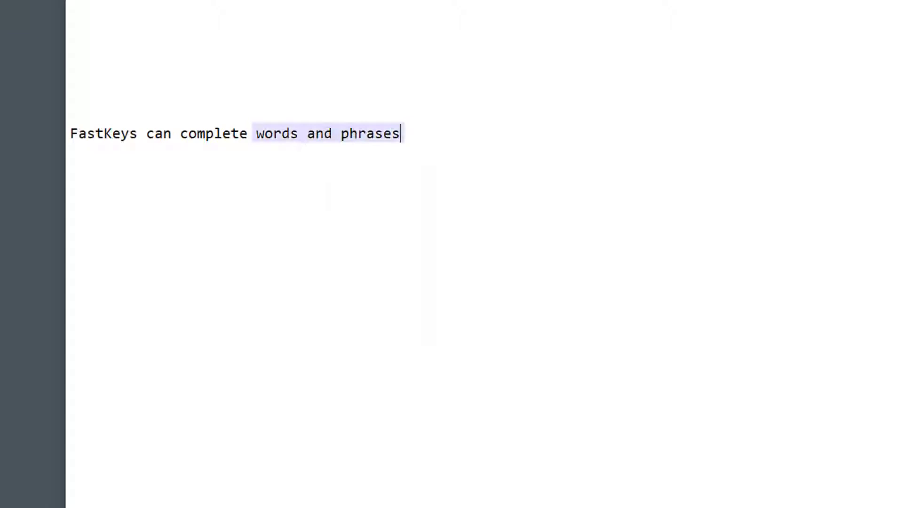
pyautogui.write('.')
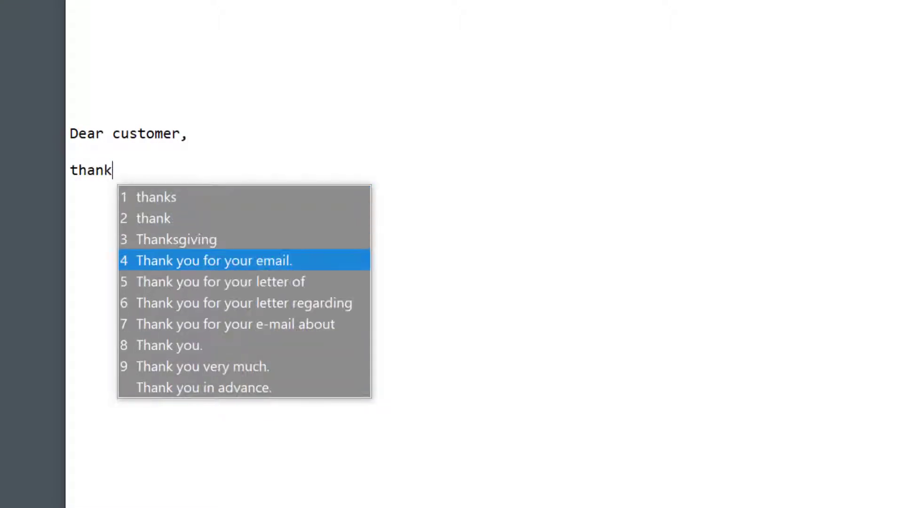
# Step: Insert the phrase 'Thank you for your email.' and the closing 'Best regards,' from suggestions
pyautogui.press('Return')
pyautogui.press('Return')
pyautogui.write('Best')
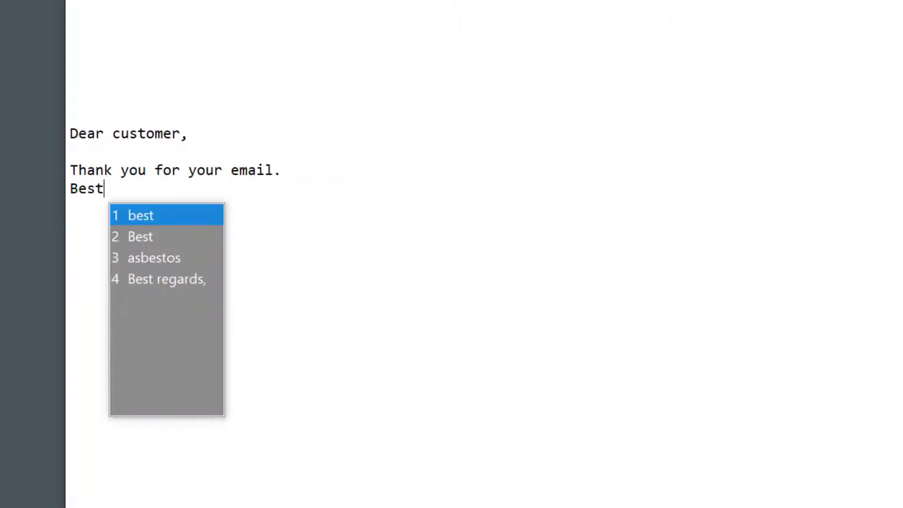
pyautogui.press('Down')
pyautogui.press('Down')
pyautogui.press('Down')
pyautogui.press('Return')
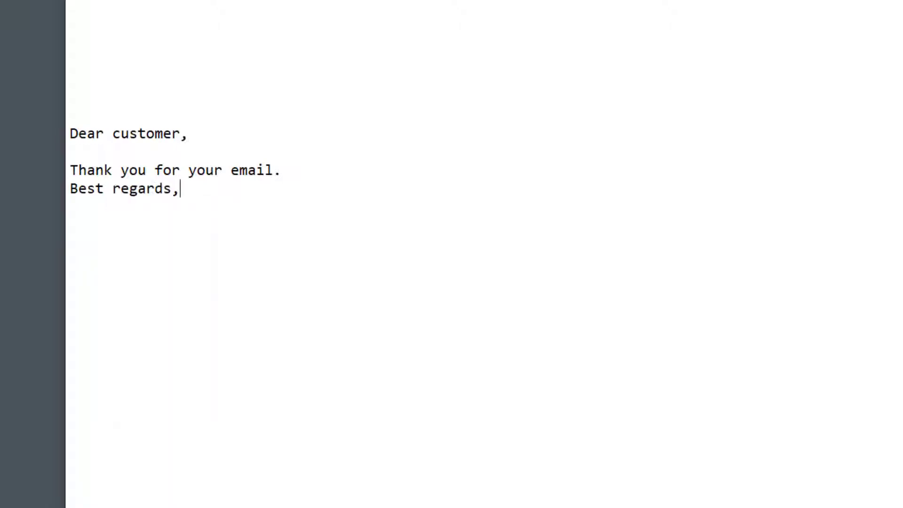
pyautogui.press('Return')
pyautogui.press('Return')
# Step: Complete amox to the amox tr-potassium clavulanate 500-125MG tablet suggestion
pyautogui.write('sig')
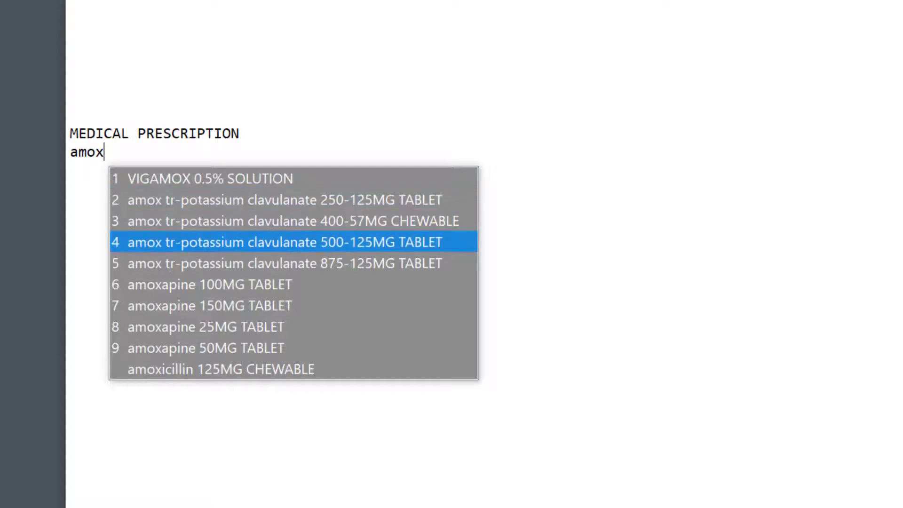
pyautogui.press('Return')
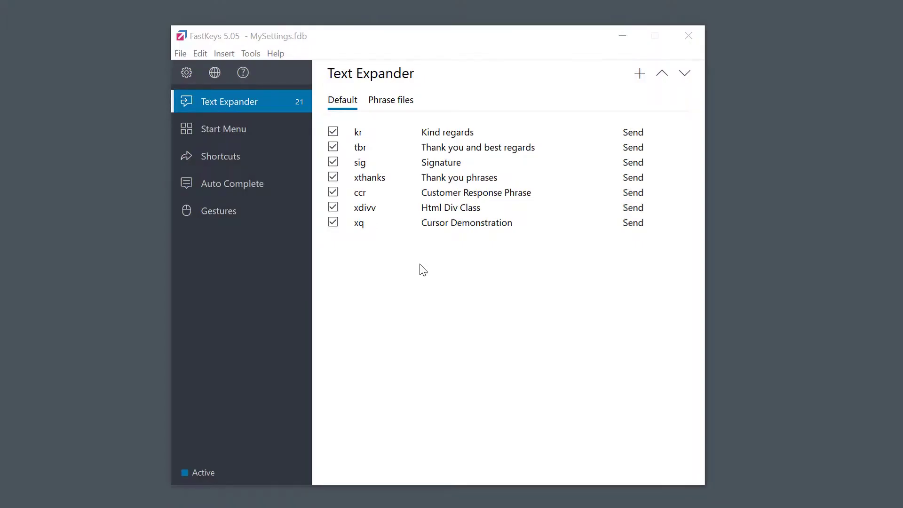
# Step: List the Auto Complete items and open the English Common Words wordlist entry
pyautogui.click(260, 187)
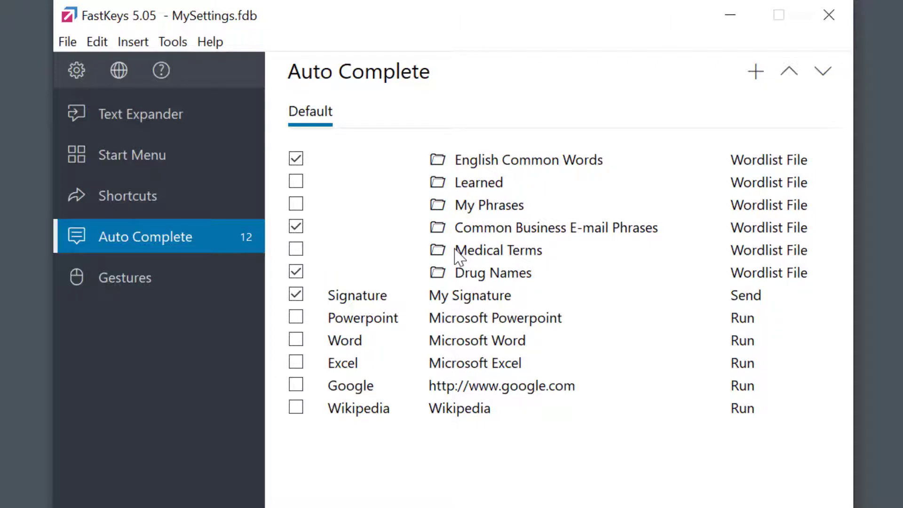
pyautogui.doubleClick(491, 162)
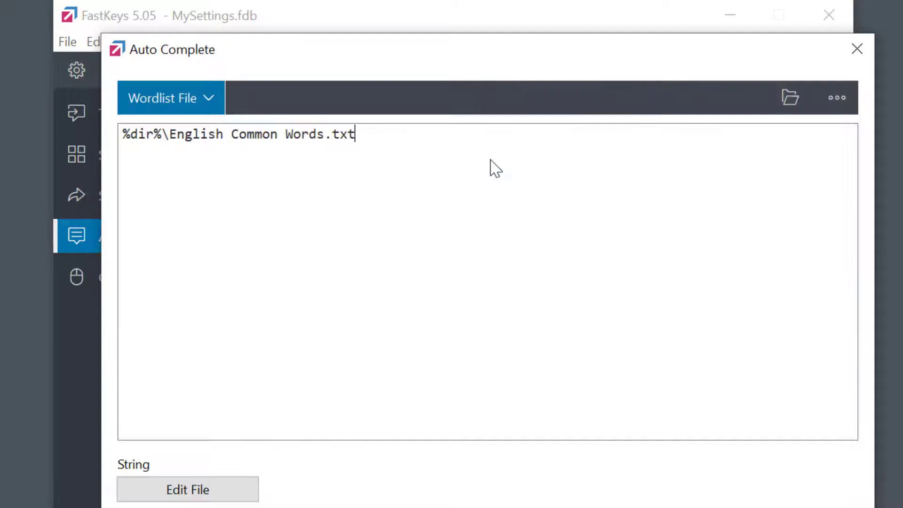
# Step: Add the word 'awesome' to the English Common Words wordlist file
pyautogui.click(234, 496)
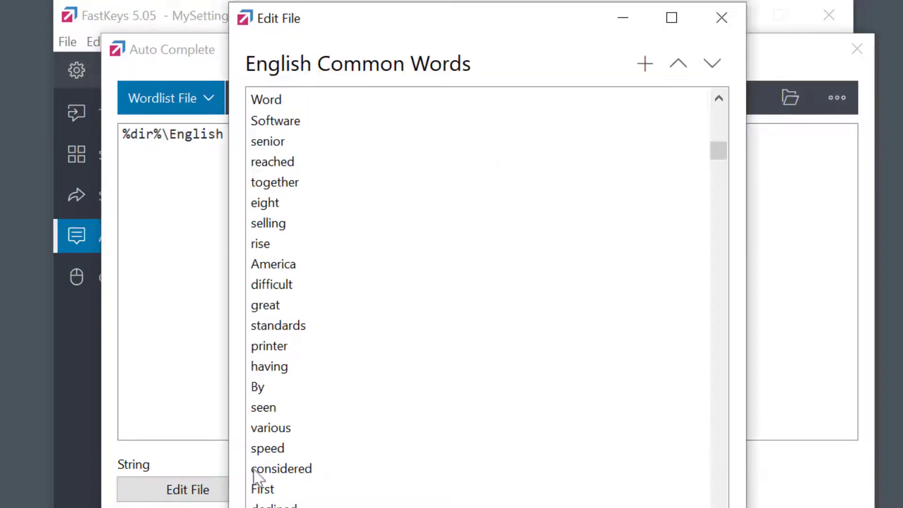
pyautogui.click(647, 64)
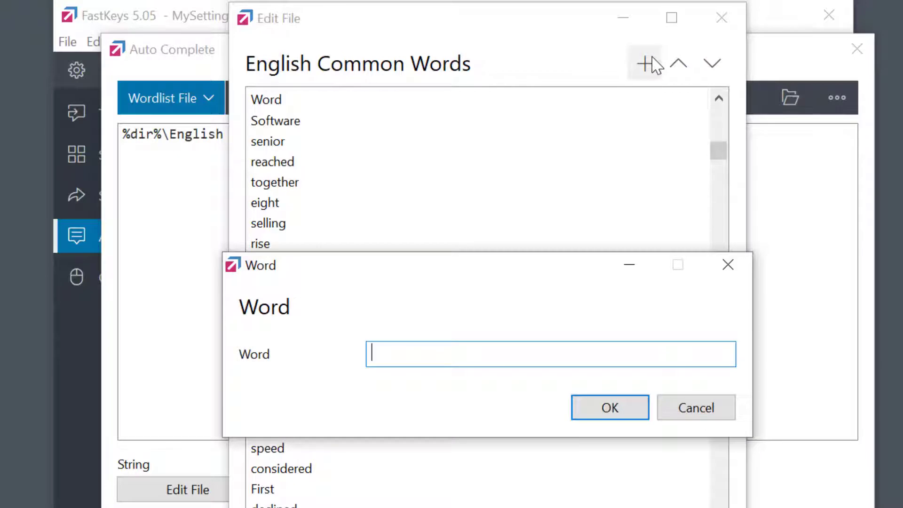
pyautogui.write('awesome')
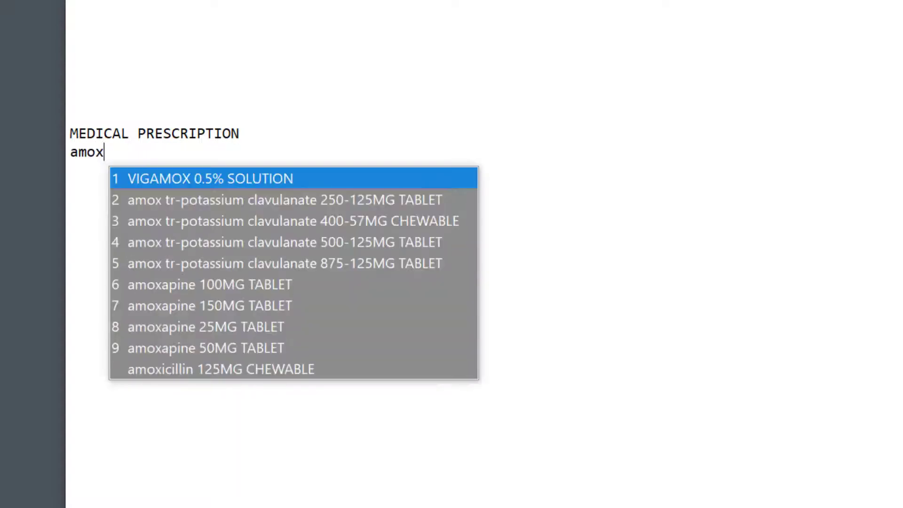
# Step: Choose the 500-125MG tablet drug suggestion for amox below MEDICAL PRESCRIPTION
pyautogui.press('Down')
pyautogui.press('Down')
pyautogui.press('Down')
pyautogui.press('Return')
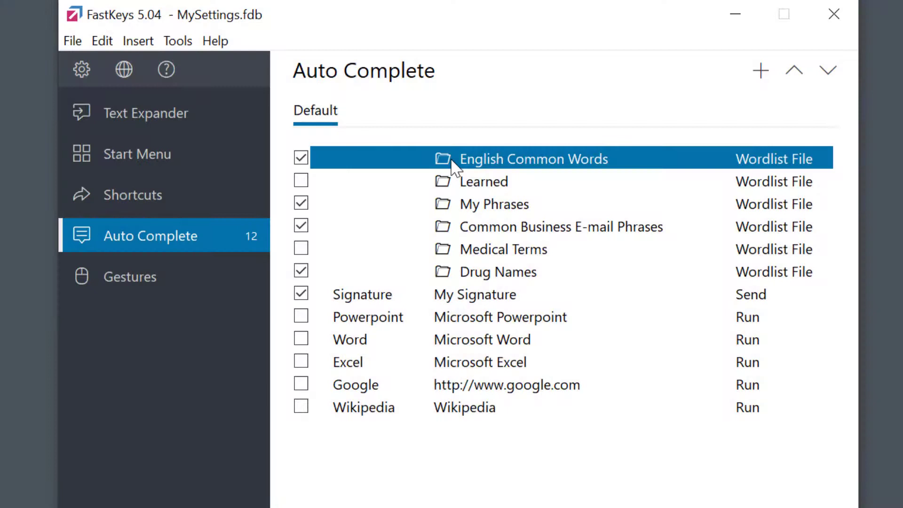
# Step: Toggle English Common Words off and on, then add German Common Words.txt as a new wordlist
pyautogui.click(301, 159)
pyautogui.click(301, 159)
pyautogui.click(139, 43)
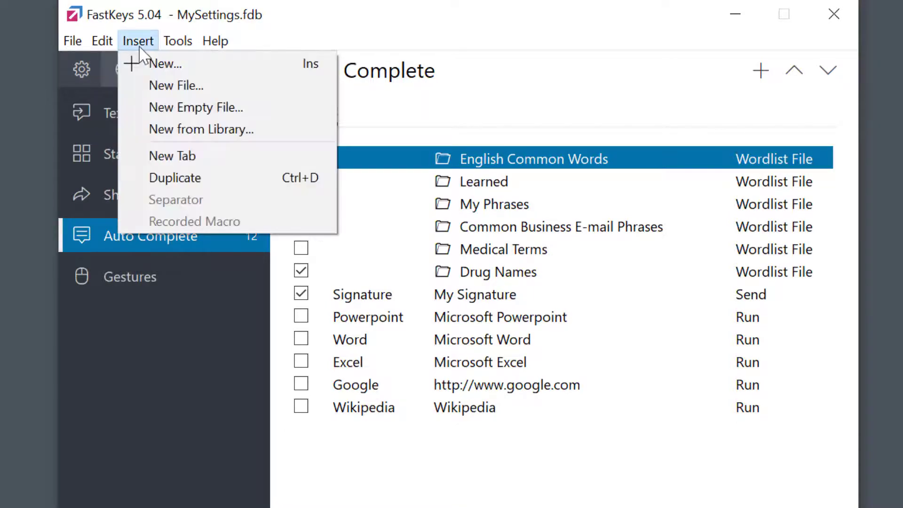
pyautogui.click(146, 83)
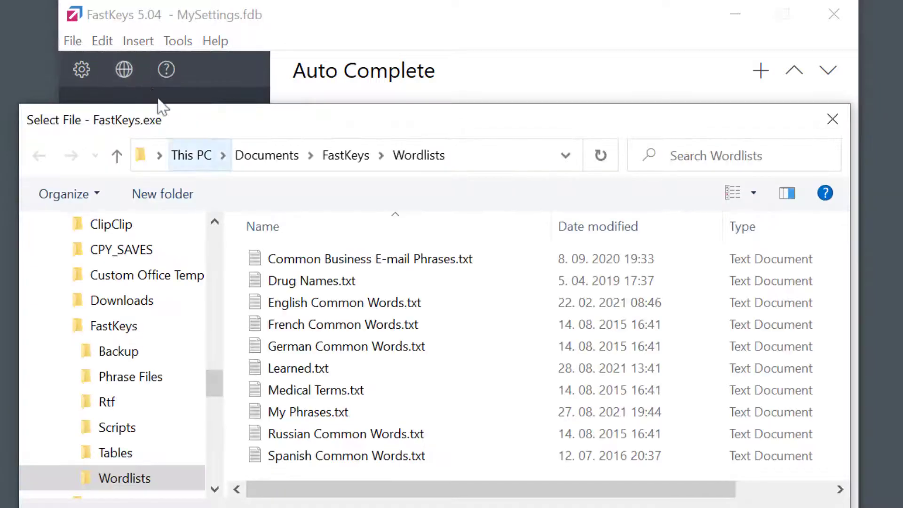
pyautogui.doubleClick(352, 346)
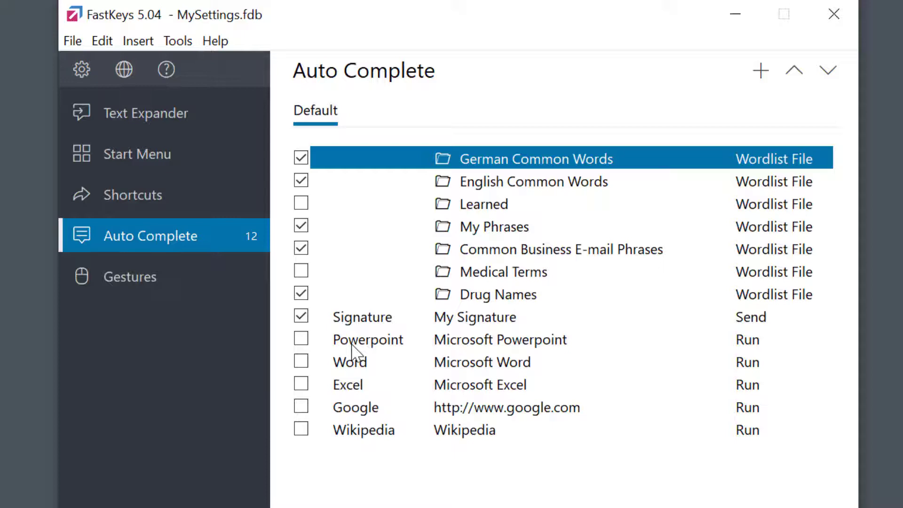
# Step: Check 'Turn on automatic word learning' under Auto Complete > More in Preferences
pyautogui.click(78, 65)
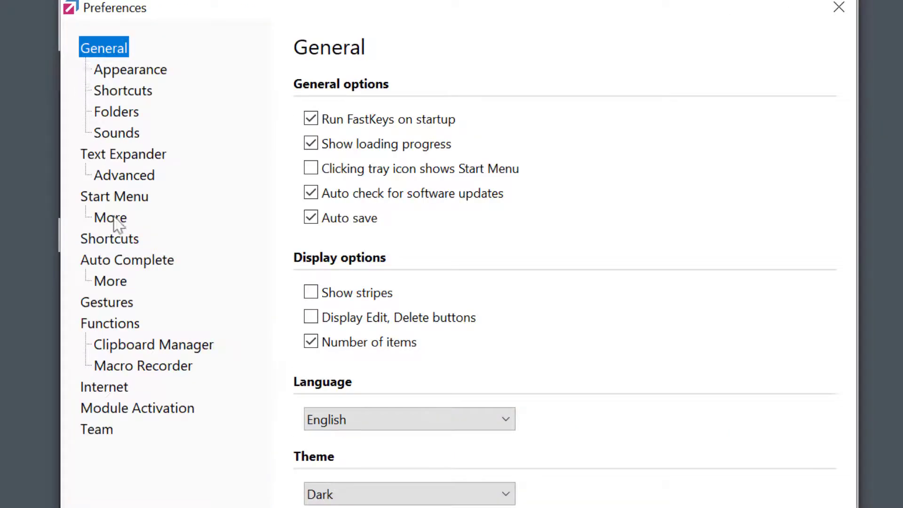
pyautogui.click(128, 267)
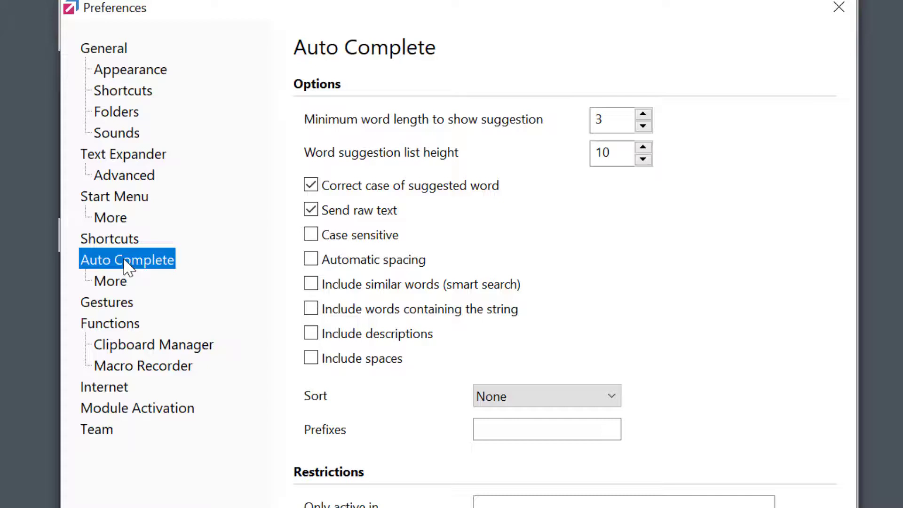
pyautogui.click(118, 285)
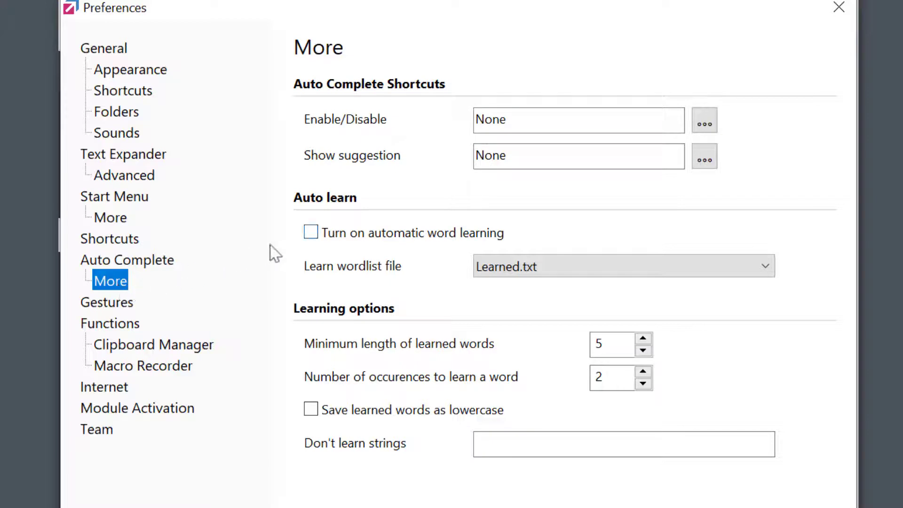
pyautogui.click(311, 233)
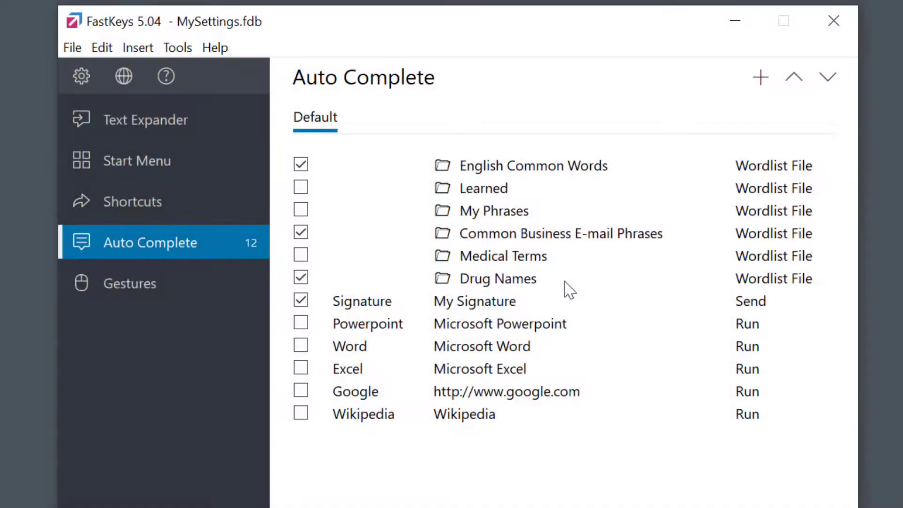
# Step: Enable the Learned wordlist and complete 'Unbelievable?' from the learned suggestion
pyautogui.click(302, 193)
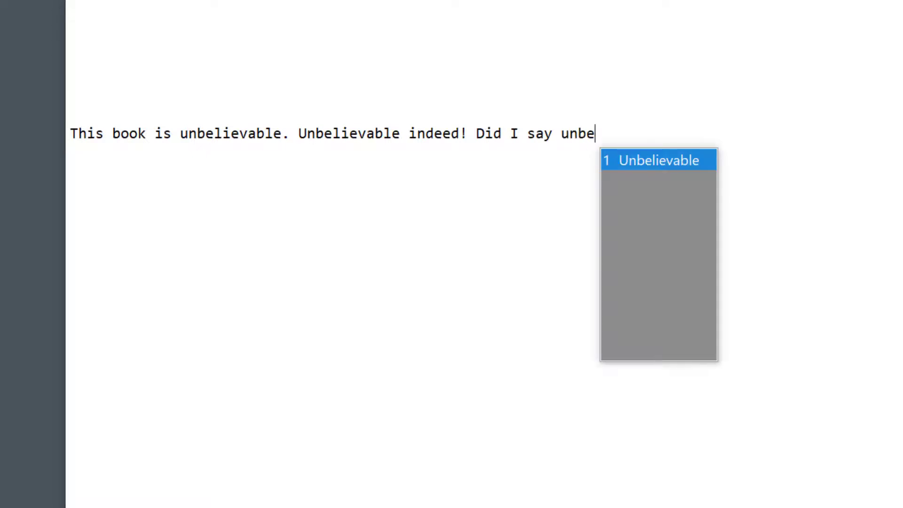
pyautogui.press('Return')
pyautogui.write('?')
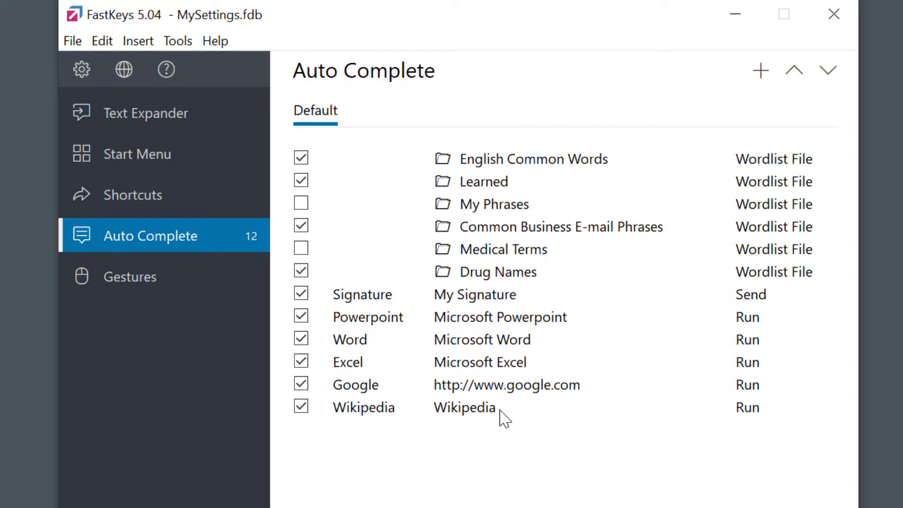
# Step: View the Wikipedia launcher item, then launch Microsoft Word from the 'micro' suggestions
pyautogui.doubleClick(500, 411)
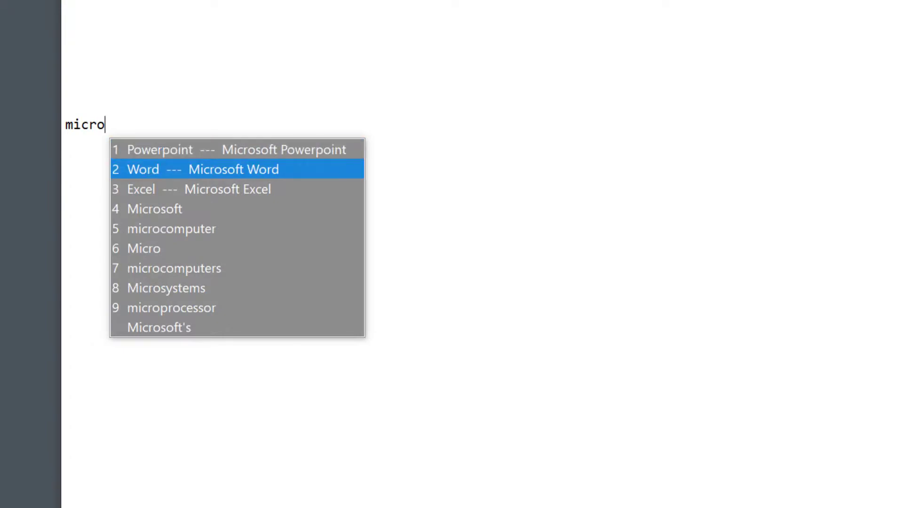
pyautogui.press('Return')
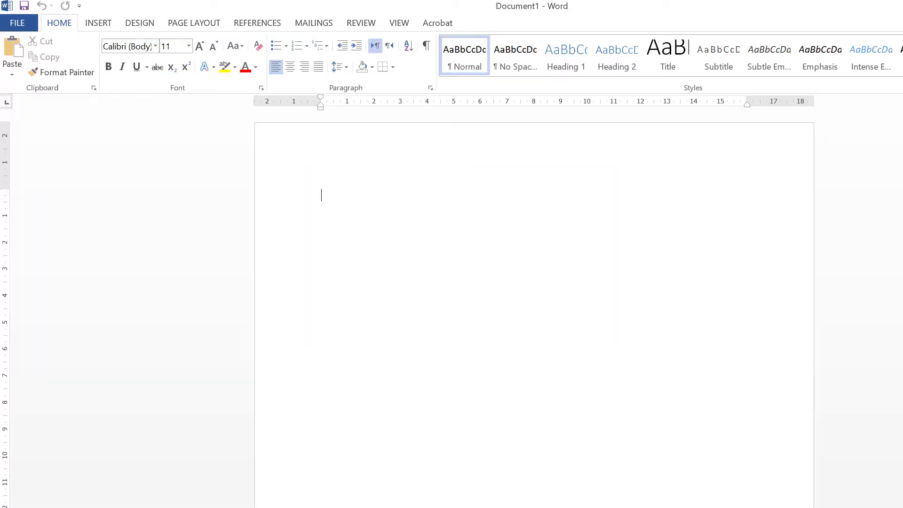